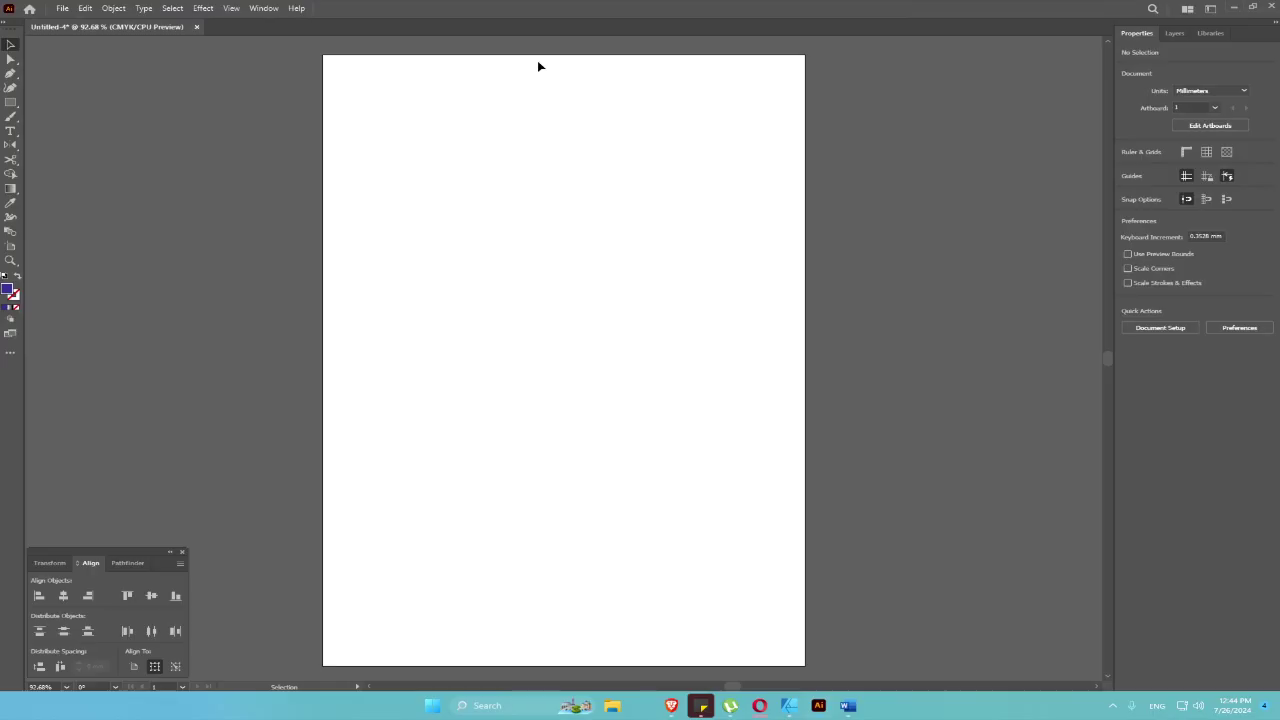
Open the New Document settings from the File menu and dismiss them without creating a document
{"action": "left_click", "coordinate": [64, 10]}
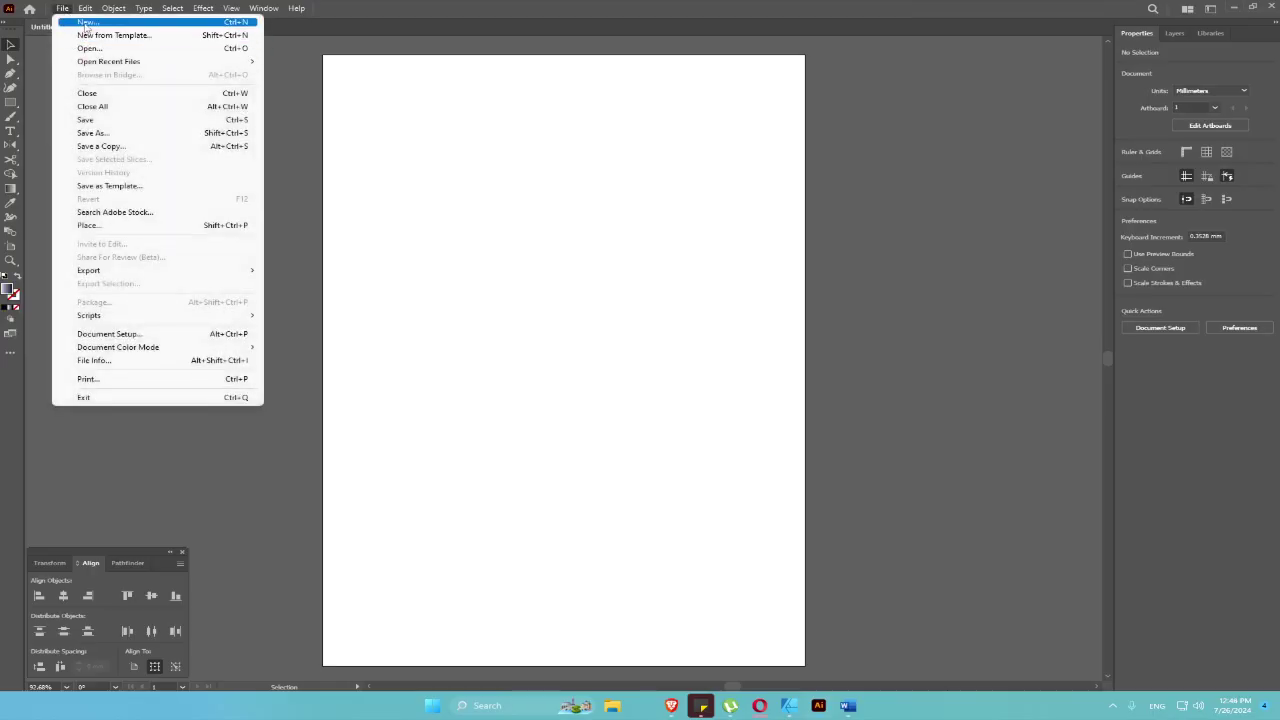
{"action": "left_click", "coordinate": [86, 22]}
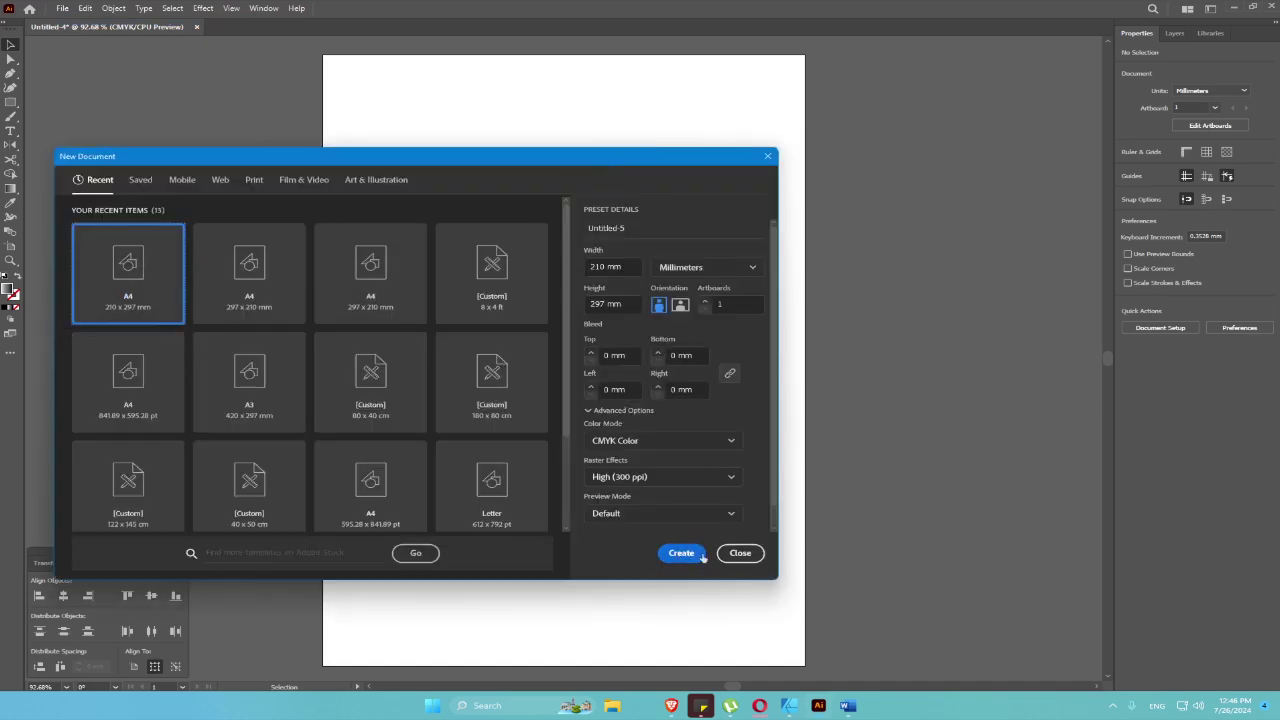
{"action": "left_click", "coordinate": [740, 553]}
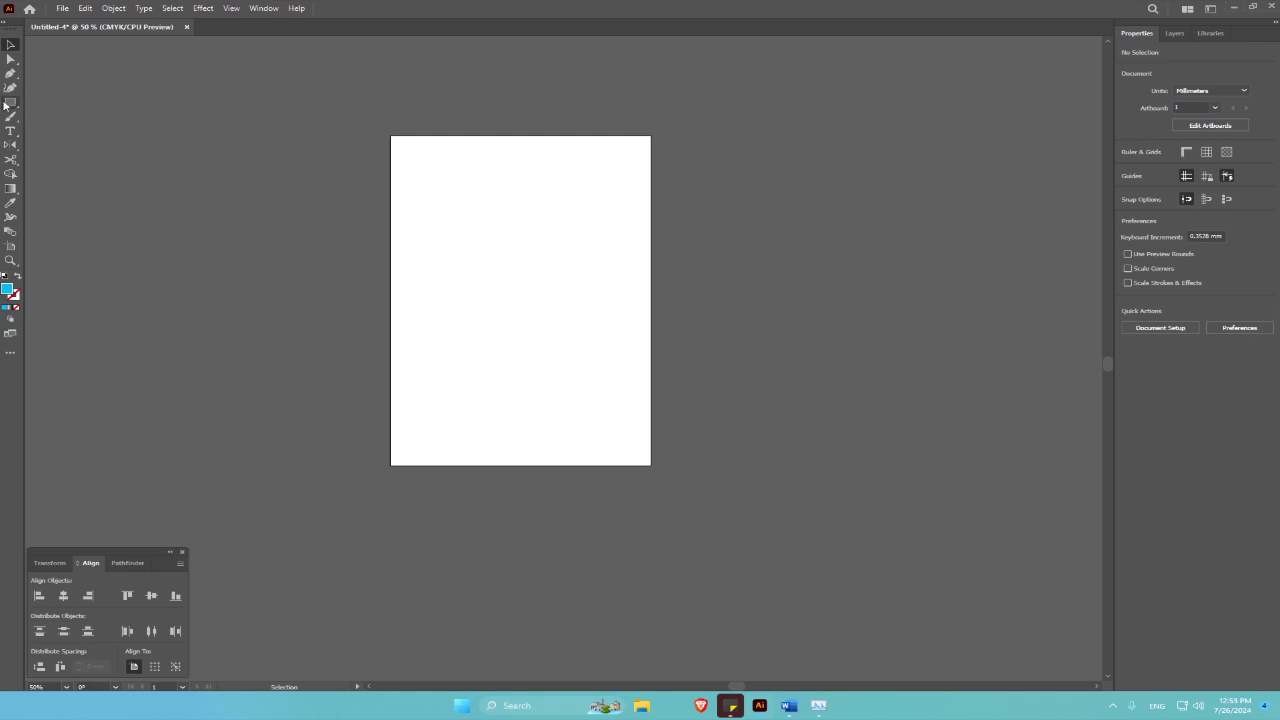
Draw a 210 × 297 mm rectangle over the whole A4 artboard, then zoom back to 66.67%
{"action": "left_click", "coordinate": [9, 103]}
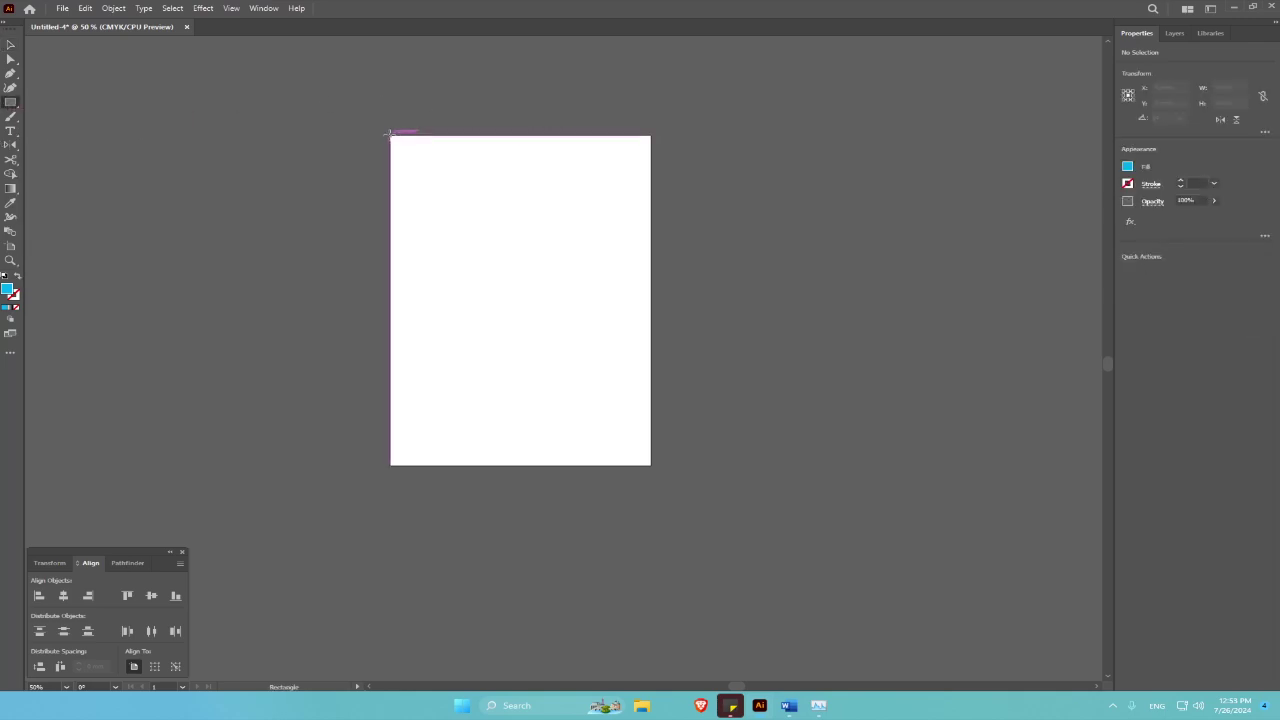
{"action": "left_click_drag", "start_coordinate": [391, 136], "coordinate": [651, 466]}
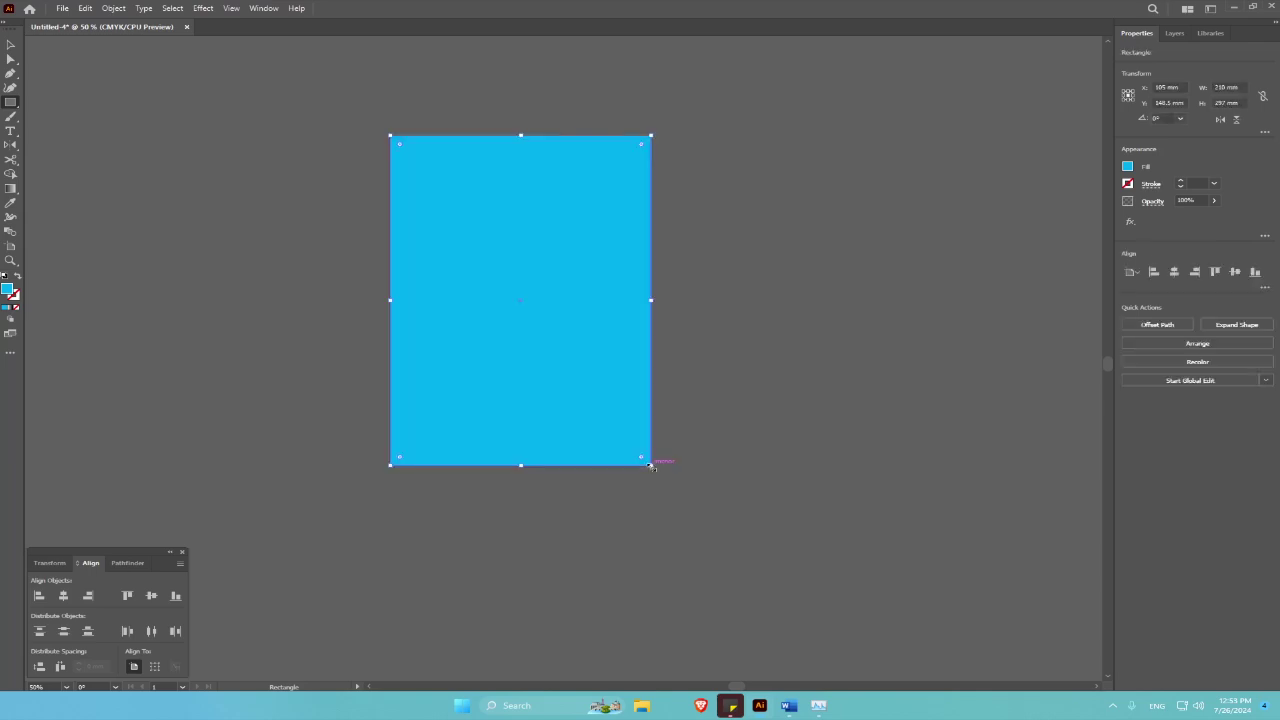
{"action": "key", "text": "ctrl+equal"}
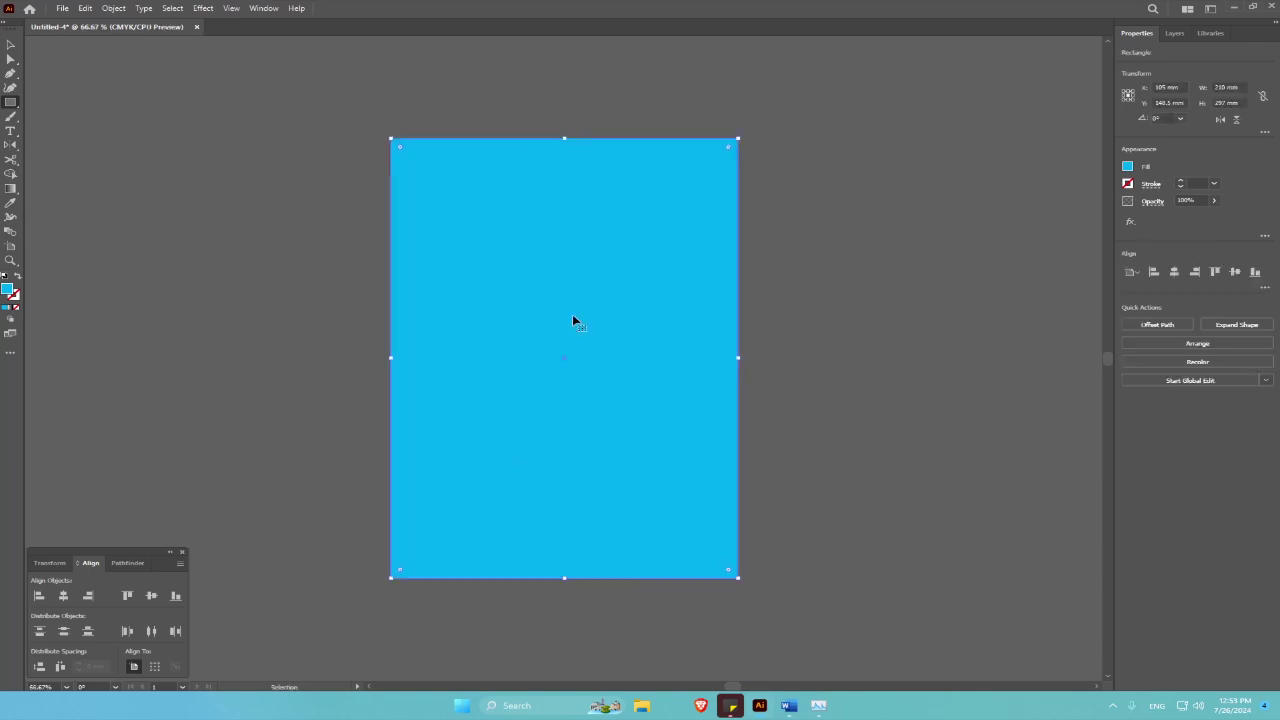
{"action": "key", "text": "ctrl+equal"}
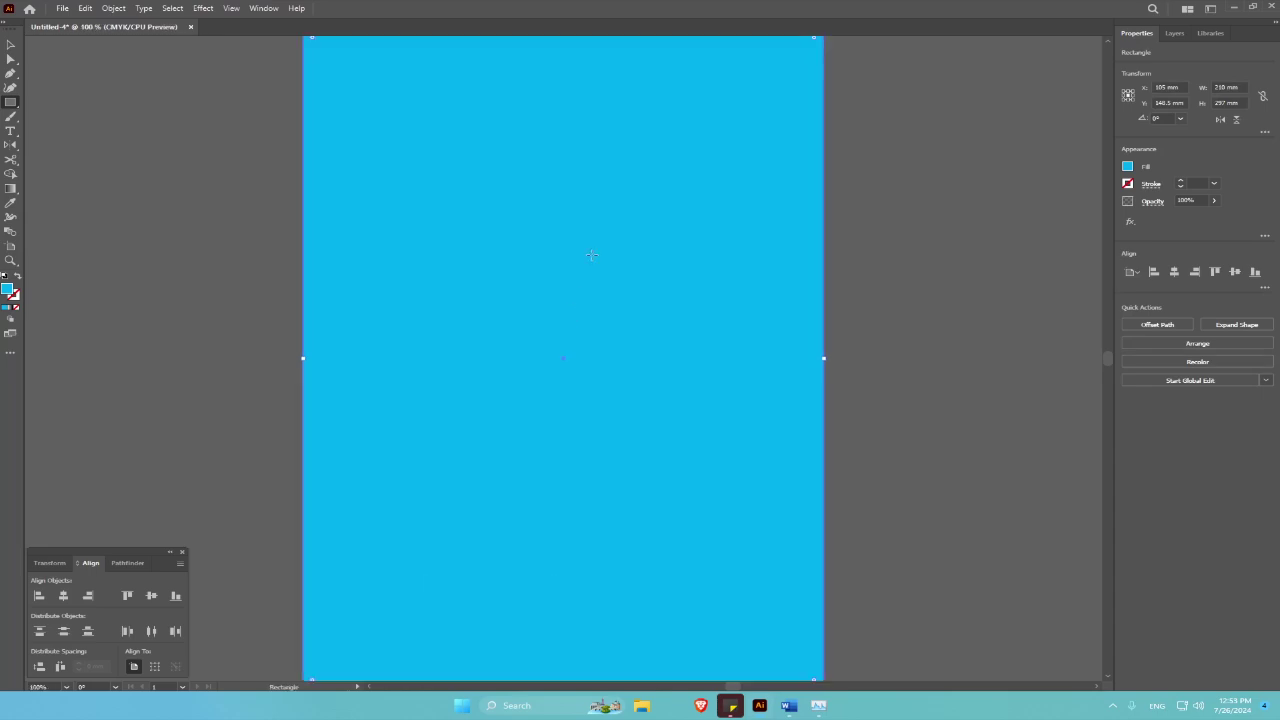
{"action": "key", "text": "ctrl+minus"}
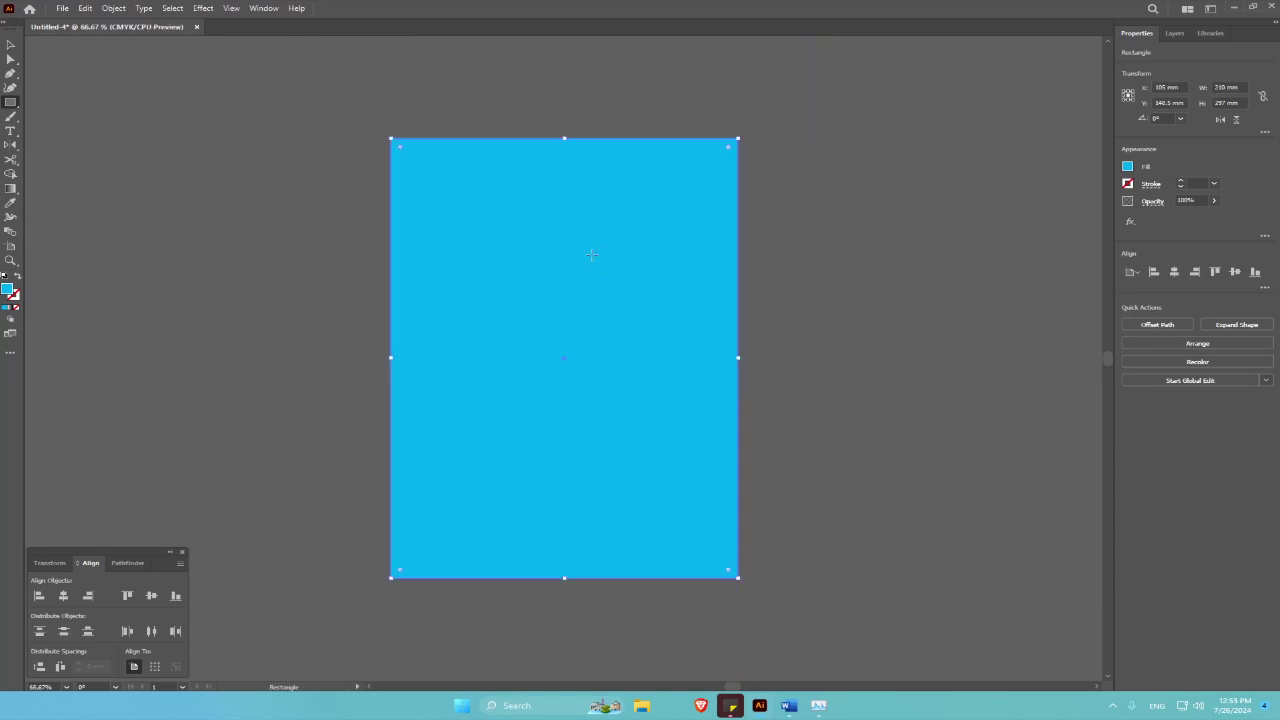
Give the rectangle a linear gradient running from white at the top to black at the bottom
{"action": "left_click", "coordinate": [10, 188]}
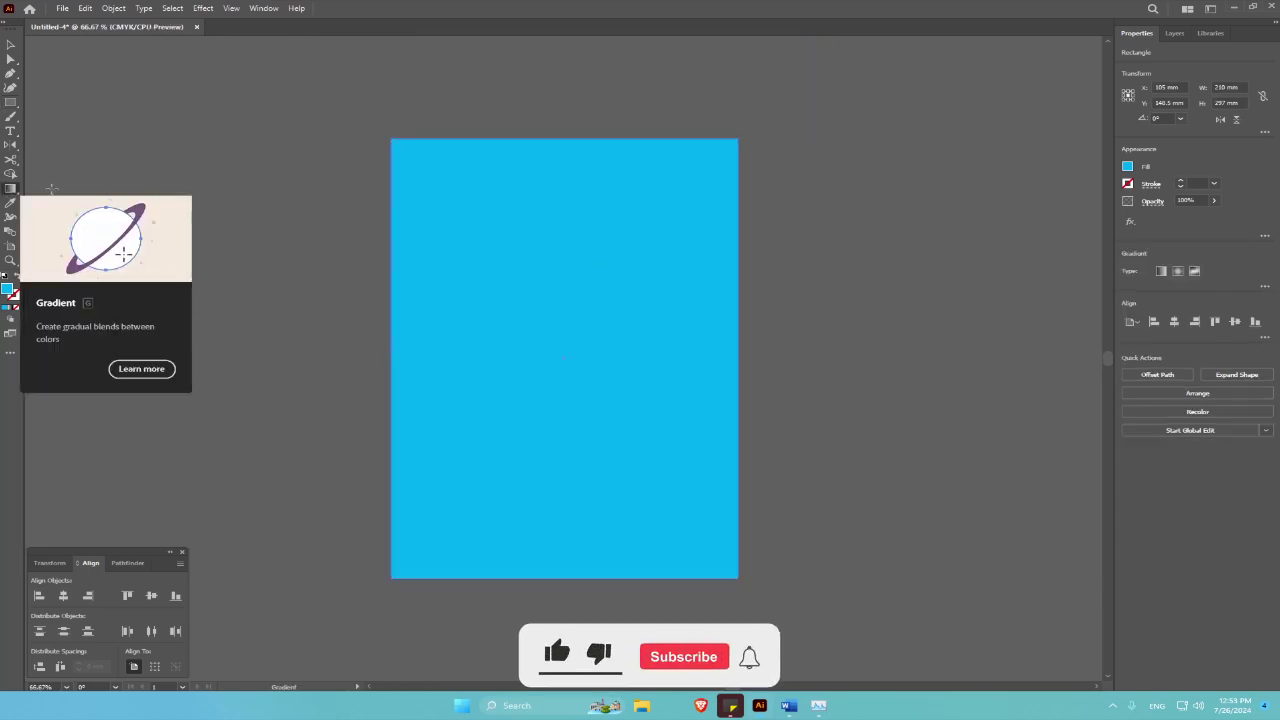
{"action": "left_click", "coordinate": [1161, 273]}
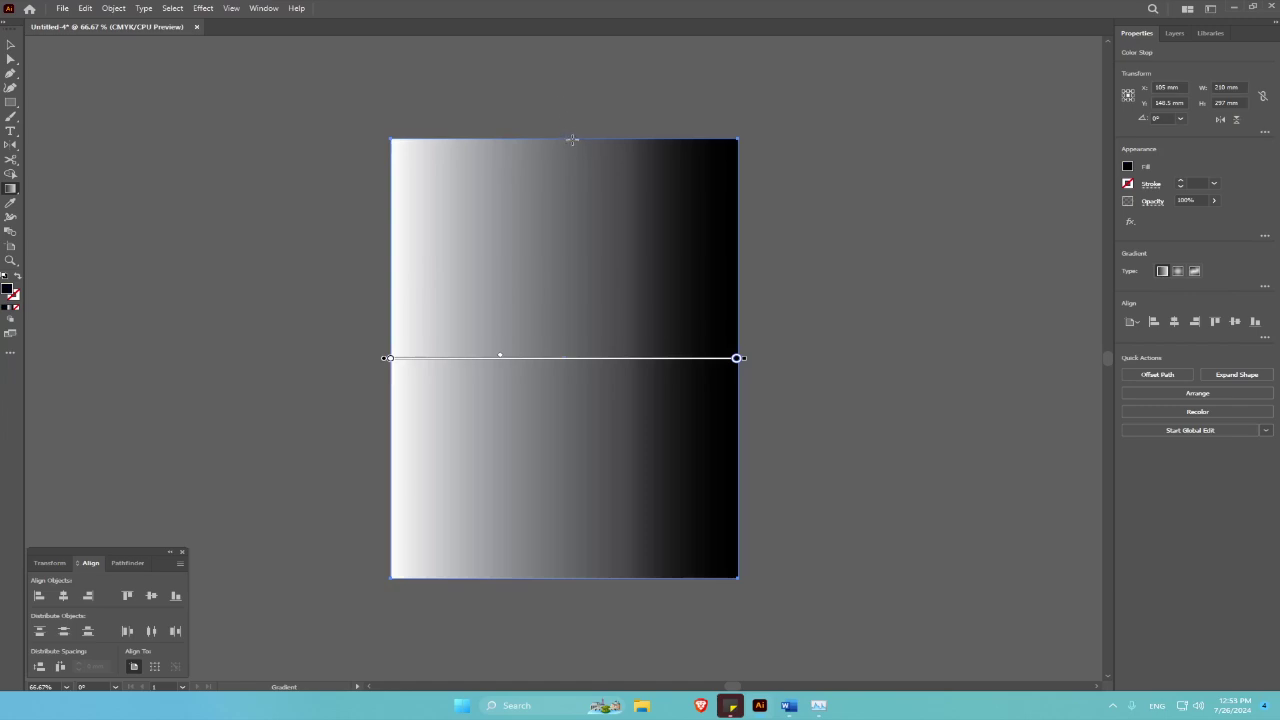
{"action": "left_click_drag", "start_coordinate": [572, 139], "coordinate": [561, 580]}
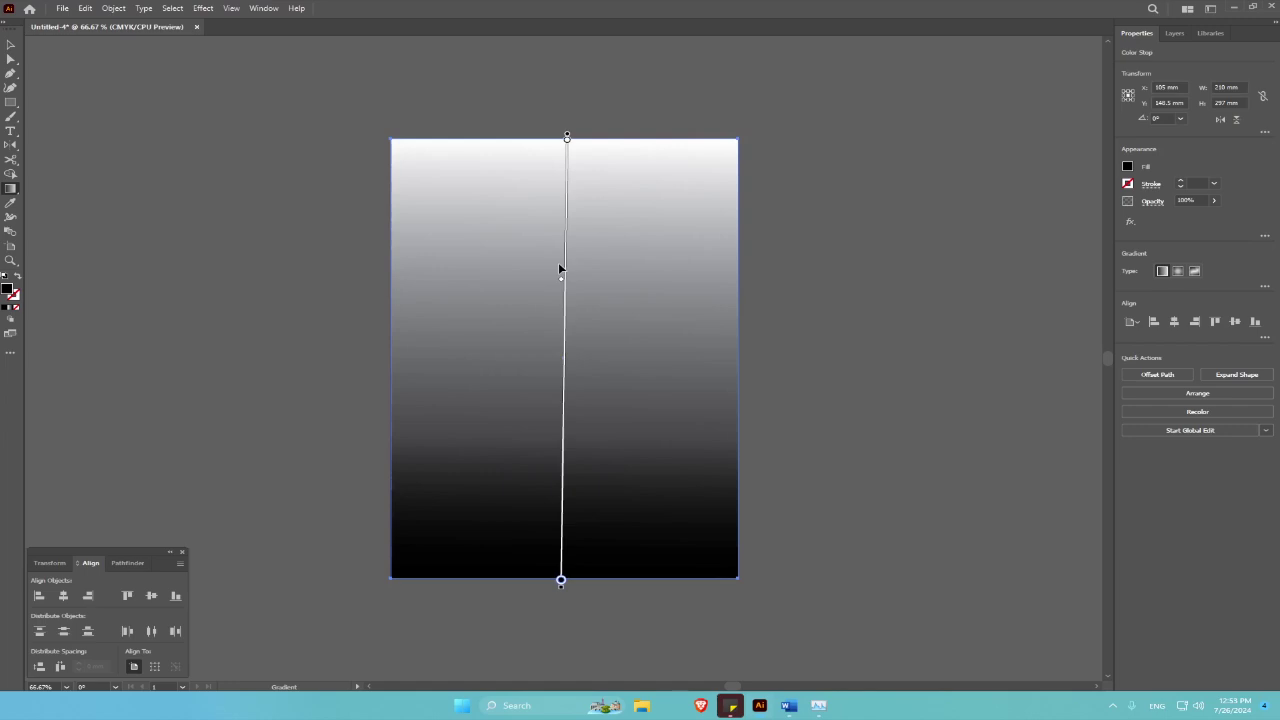
Set the rectangle's blending mode to Multiply in the Transparency panel
{"action": "left_click", "coordinate": [266, 10]}
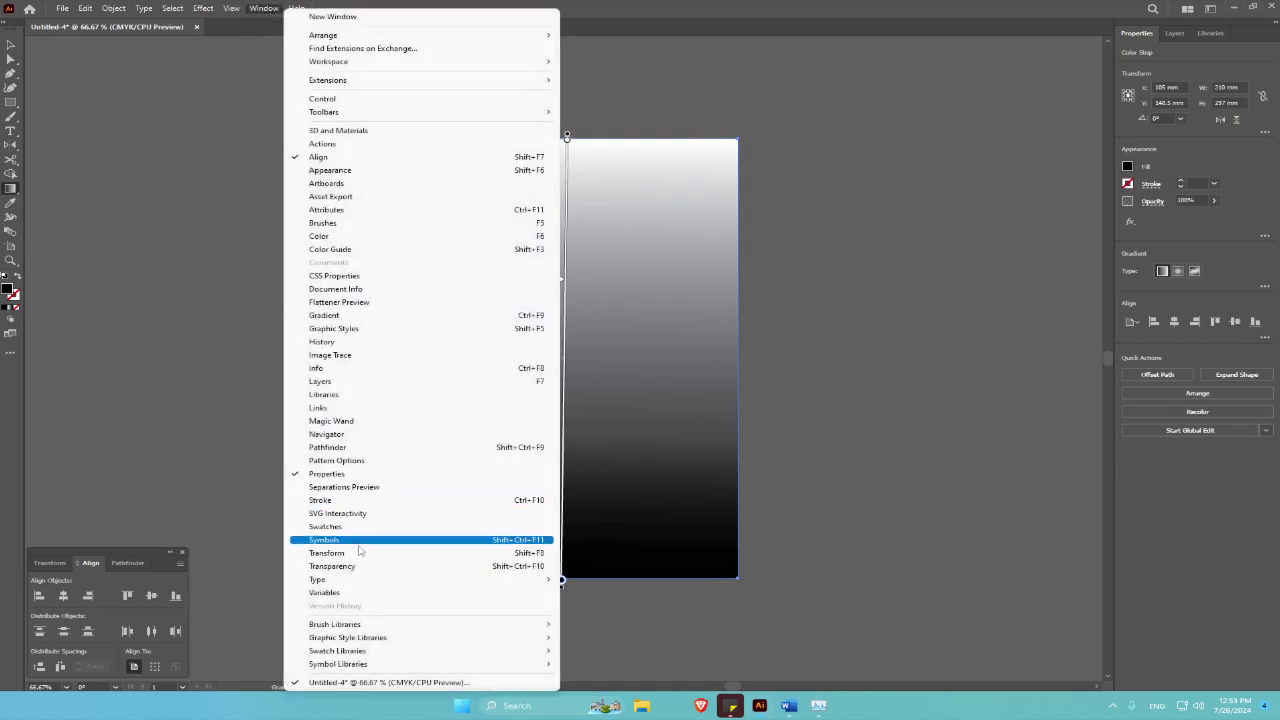
{"action": "left_click", "coordinate": [332, 566]}
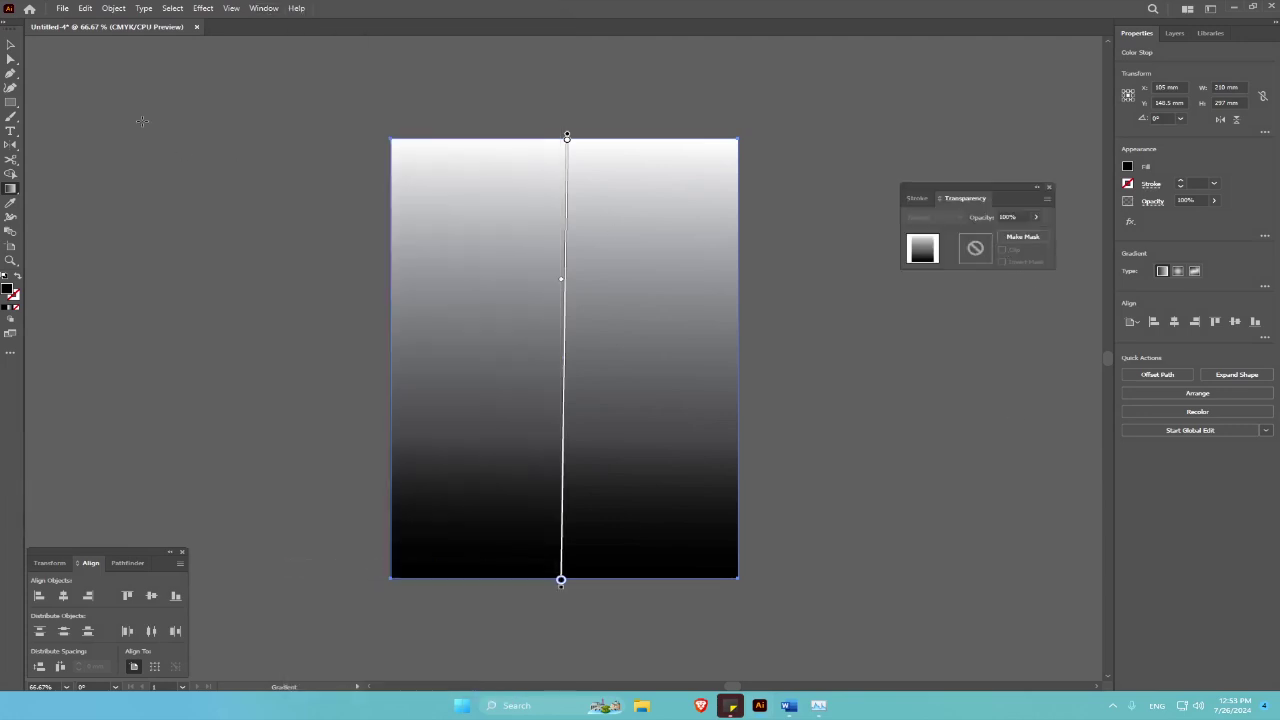
{"action": "left_click", "coordinate": [10, 46]}
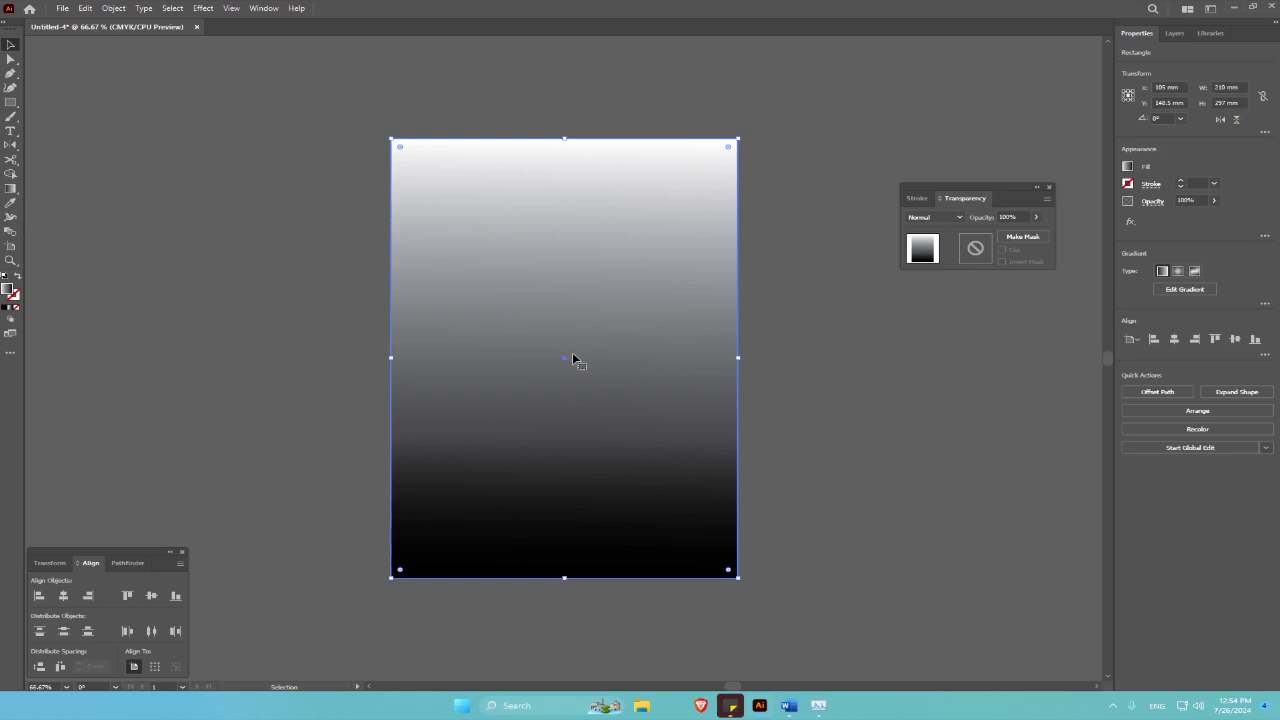
{"action": "left_click", "coordinate": [954, 218]}
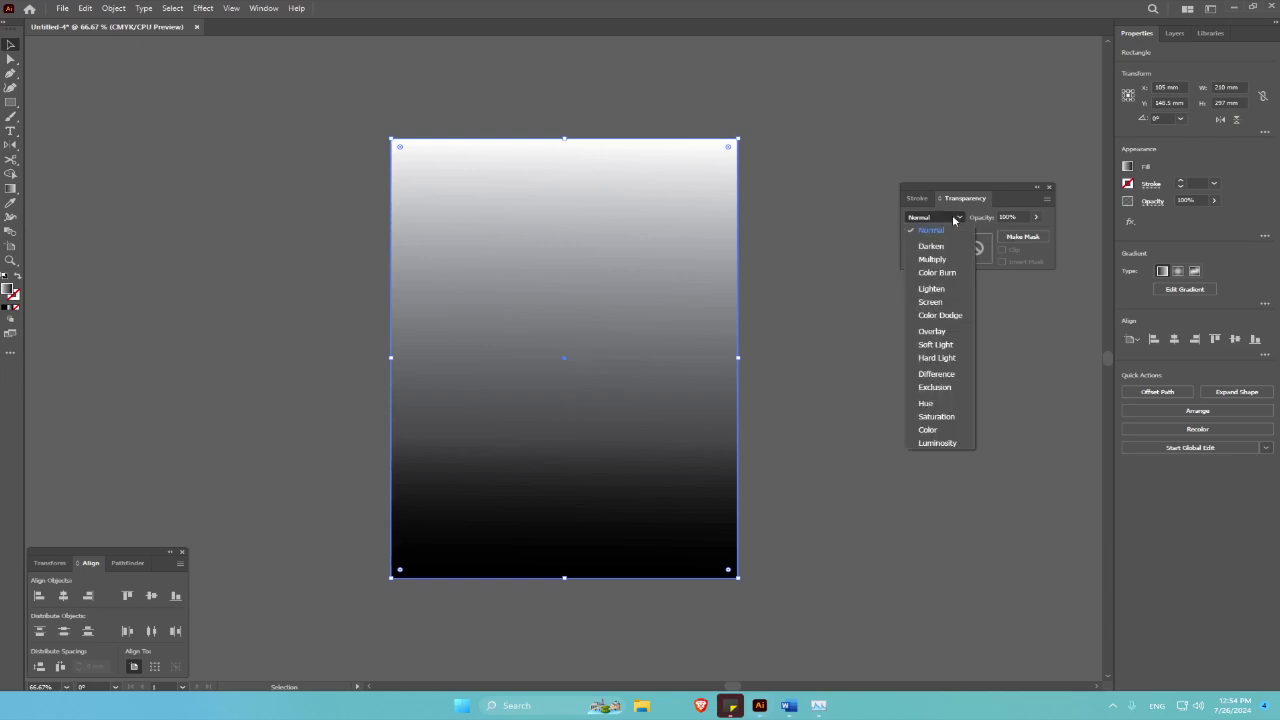
{"action": "left_click", "coordinate": [924, 259]}
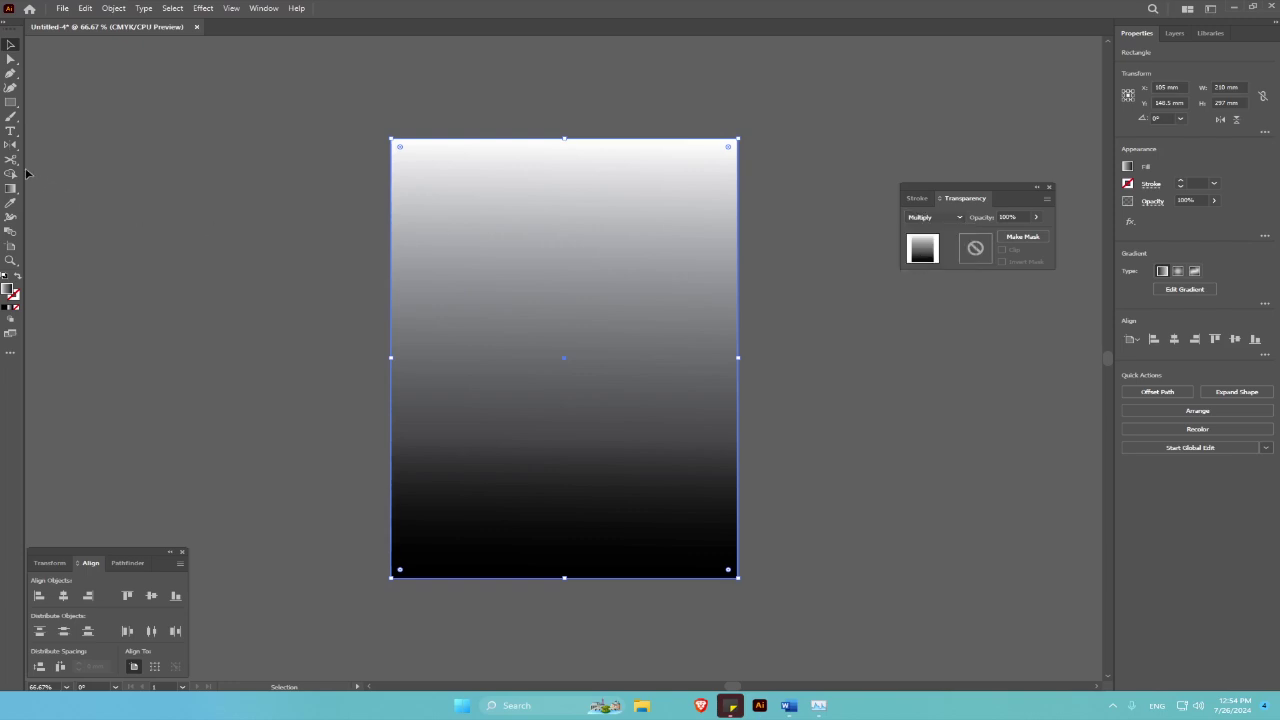
{"action": "left_click", "coordinate": [1049, 188]}
{"action": "left_click", "coordinate": [197, 10]}
Apply Effect > Pixelate > Color Halftone with a maximum radius of 60
{"action": "left_click", "coordinate": [204, 9]}
{"action": "left_click", "coordinate": [204, 9]}
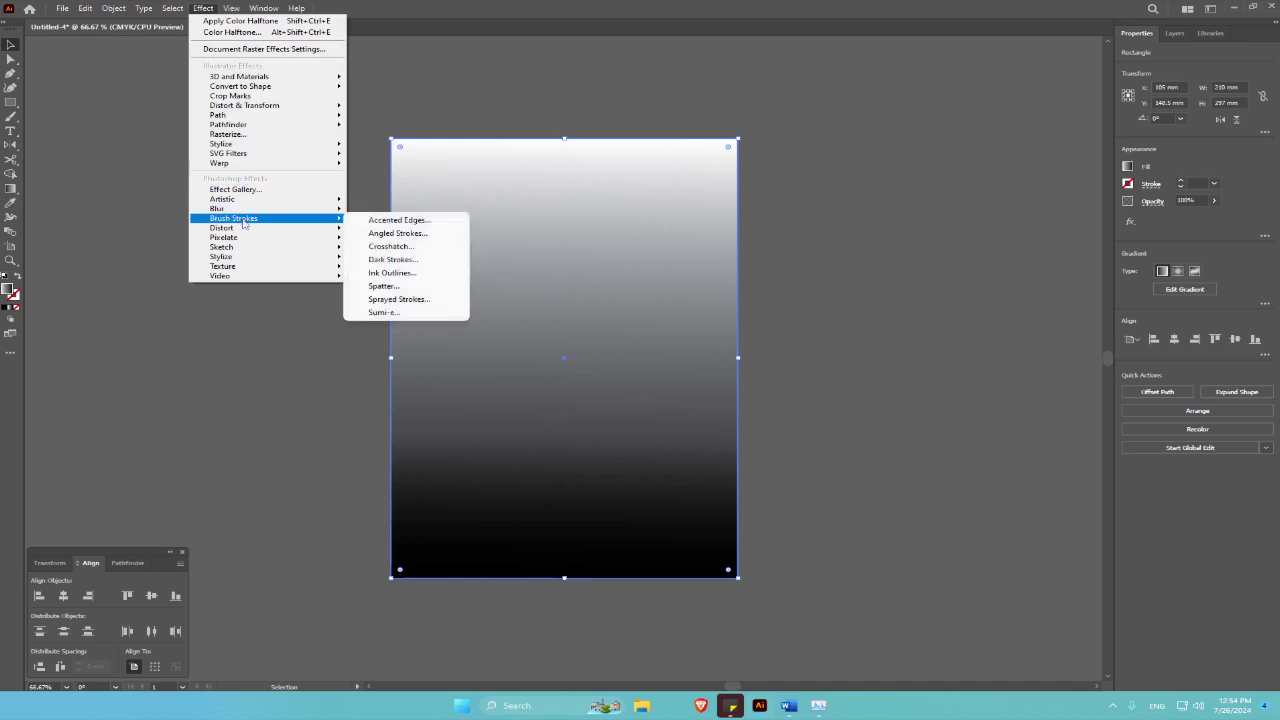
{"action": "mouse_move", "coordinate": [246, 241]}
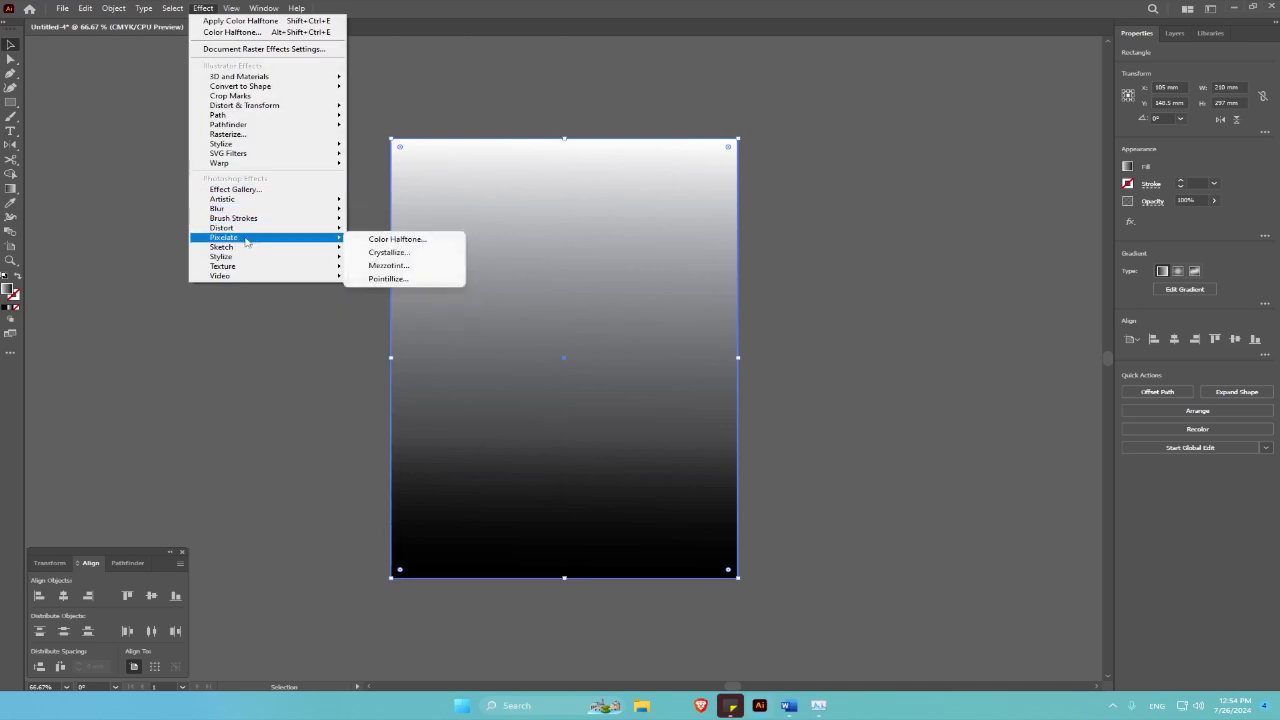
{"action": "left_click", "coordinate": [433, 240]}
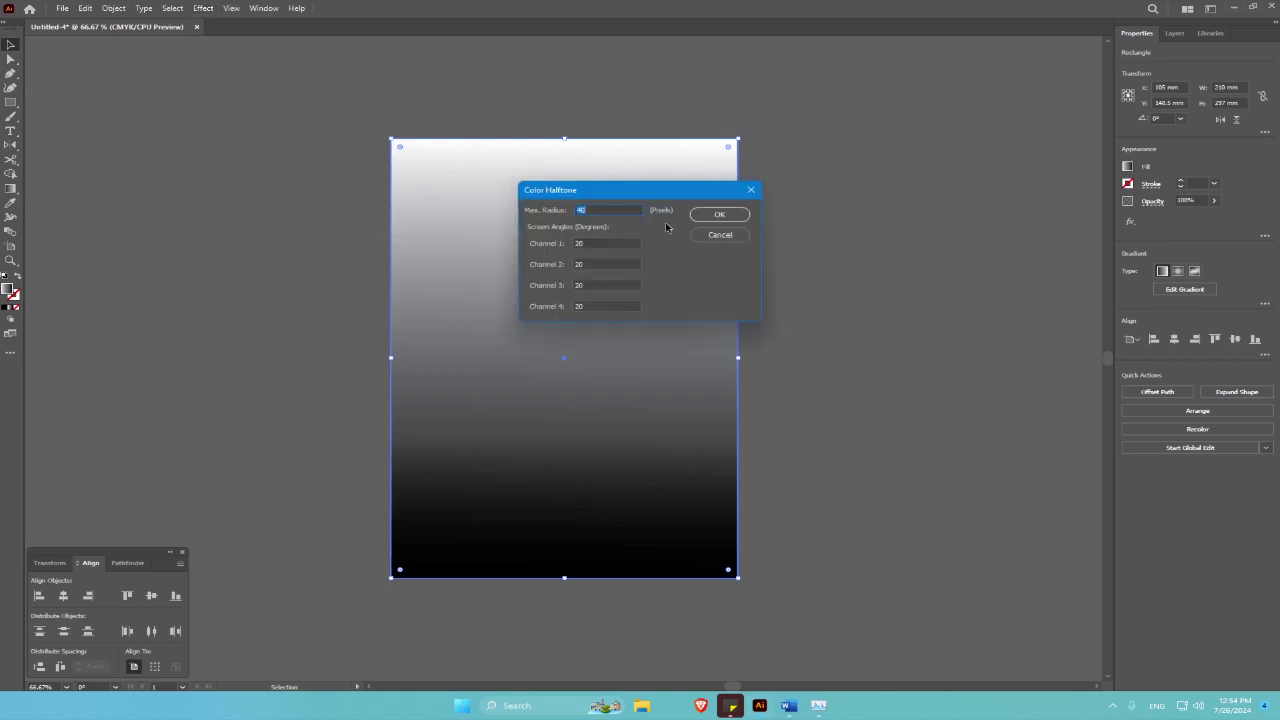
{"action": "left_click_drag", "start_coordinate": [651, 188], "coordinate": [850, 183]}
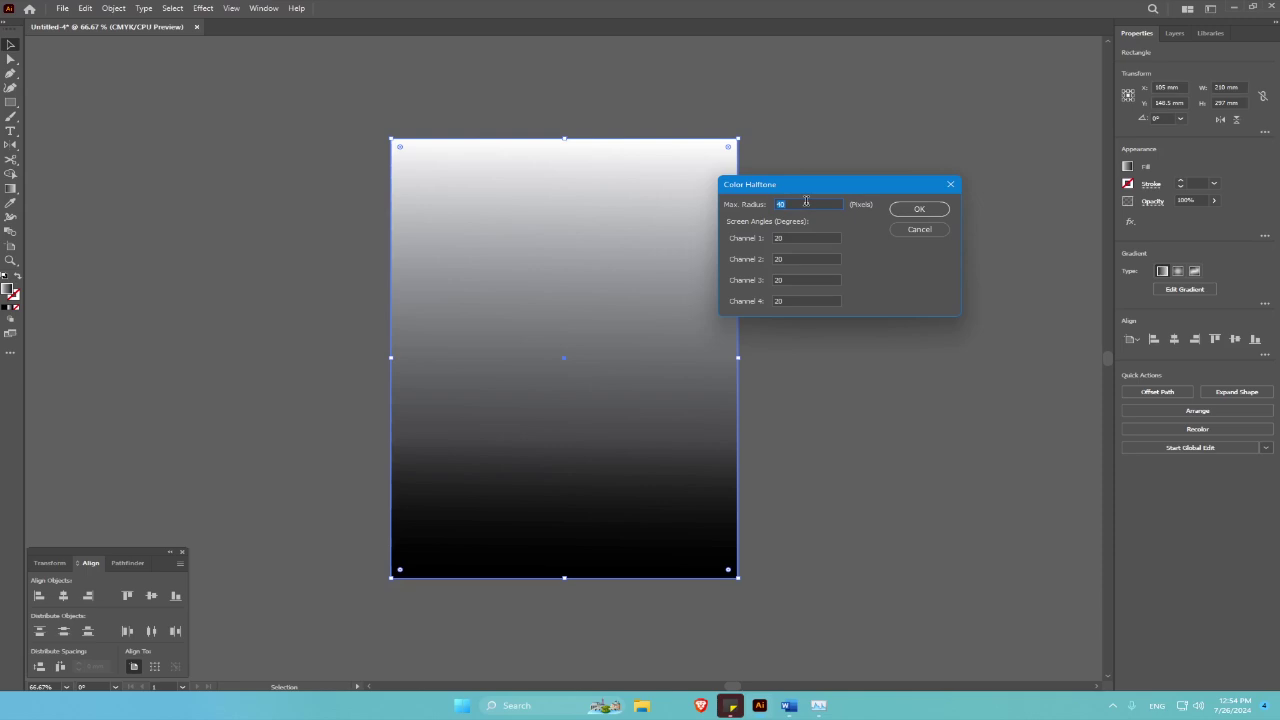
{"action": "type", "text": "60"}
Set all four halftone channel angles to 0° and confirm the effect
{"action": "double_click", "coordinate": [779, 238]}
{"action": "type", "text": "0"}
{"action": "key", "text": "Tab"}
{"action": "type", "text": "0"}
{"action": "key", "text": "Tab"}
{"action": "type", "text": "0"}
{"action": "key", "text": "Tab"}
{"action": "type", "text": "0"}
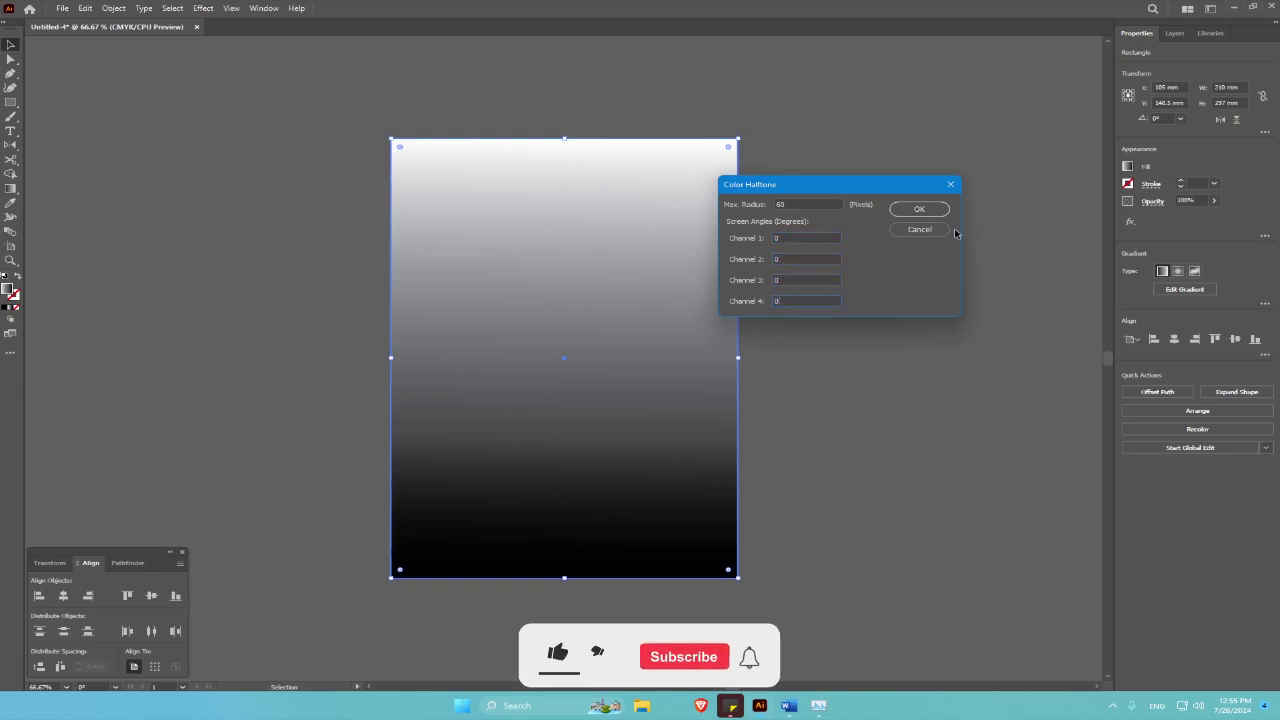
{"action": "left_click", "coordinate": [921, 209]}
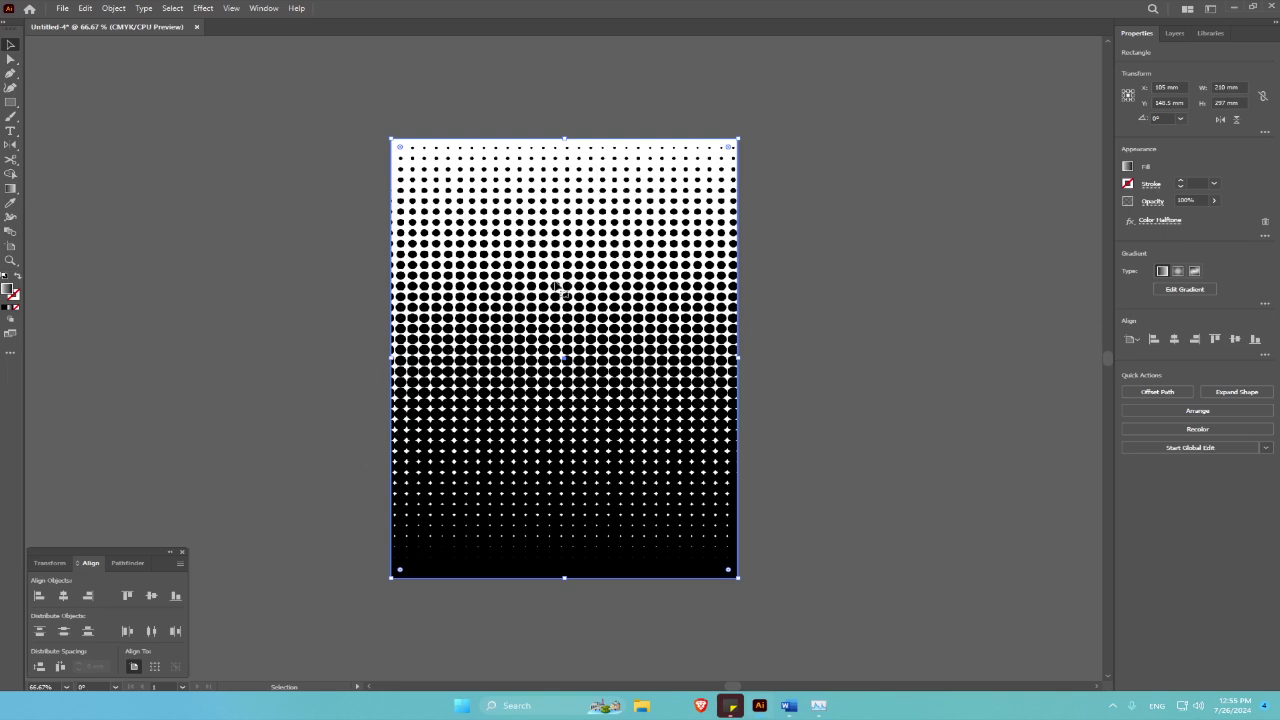
Add a new Color Halftone effect with all four channel angles at 30° for diagonal rows
{"action": "left_click", "coordinate": [204, 9]}
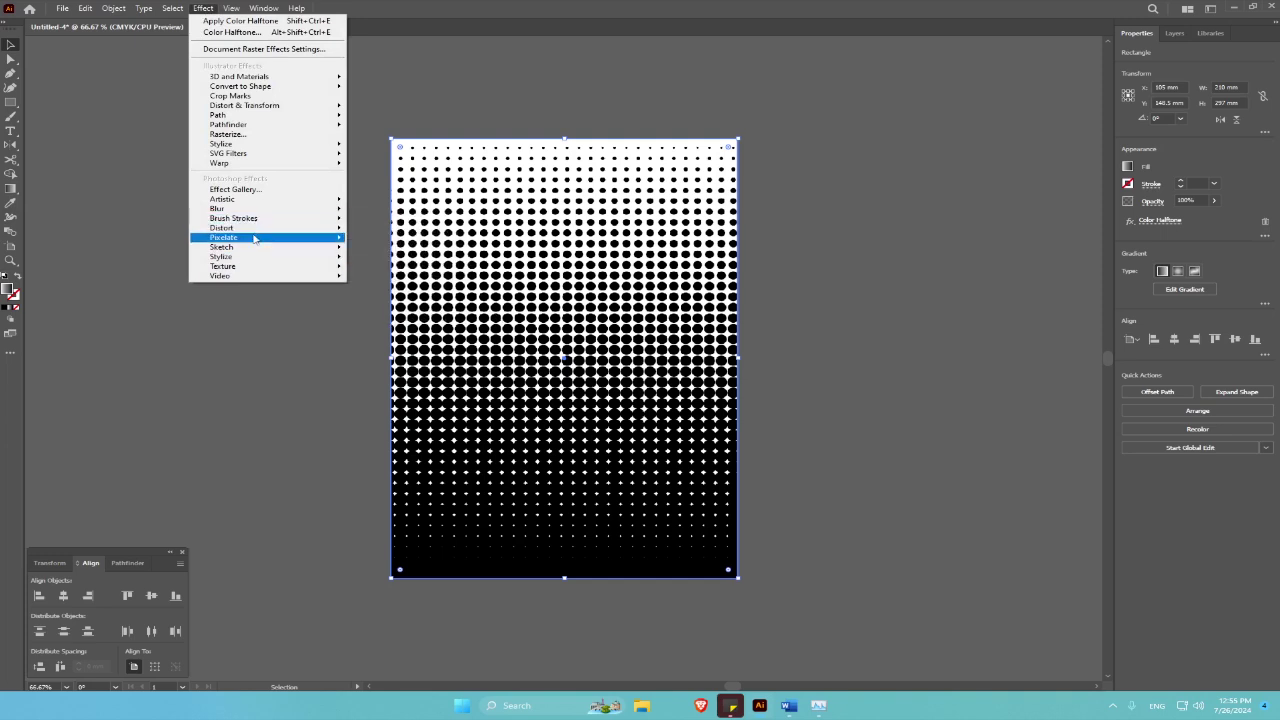
{"action": "mouse_move", "coordinate": [254, 238]}
{"action": "left_click", "coordinate": [404, 240]}
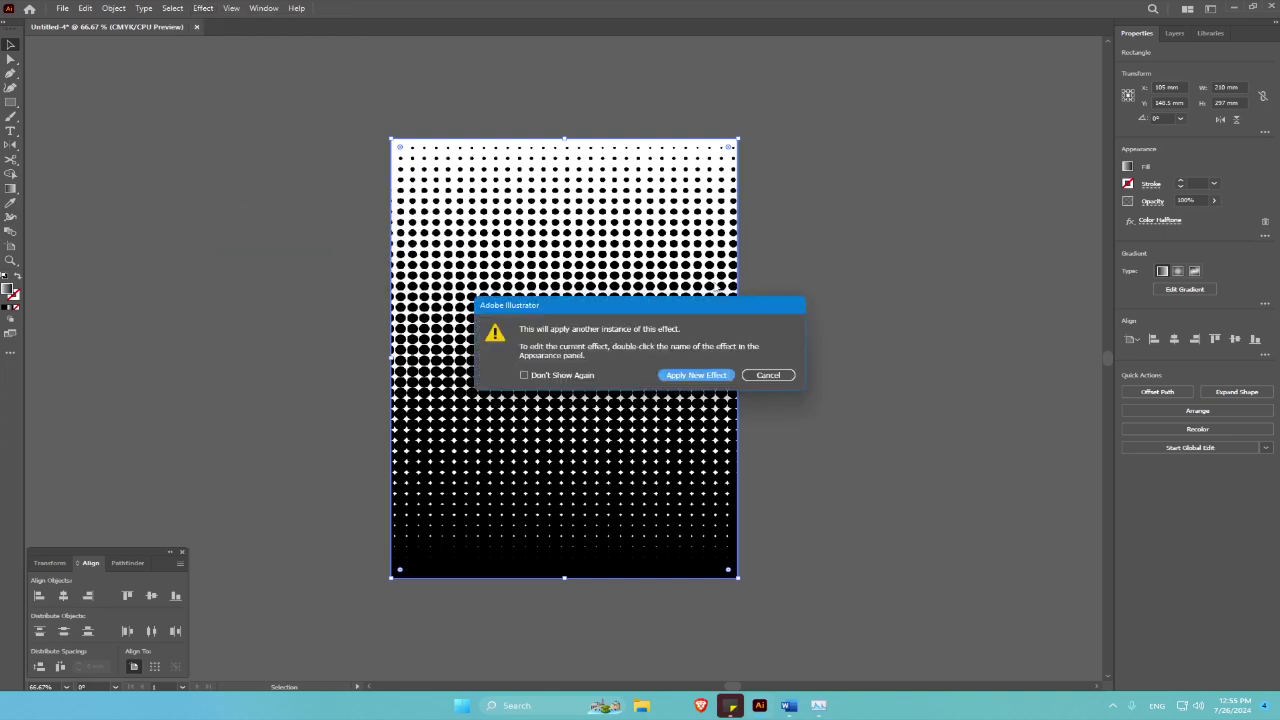
{"action": "left_click", "coordinate": [696, 377]}
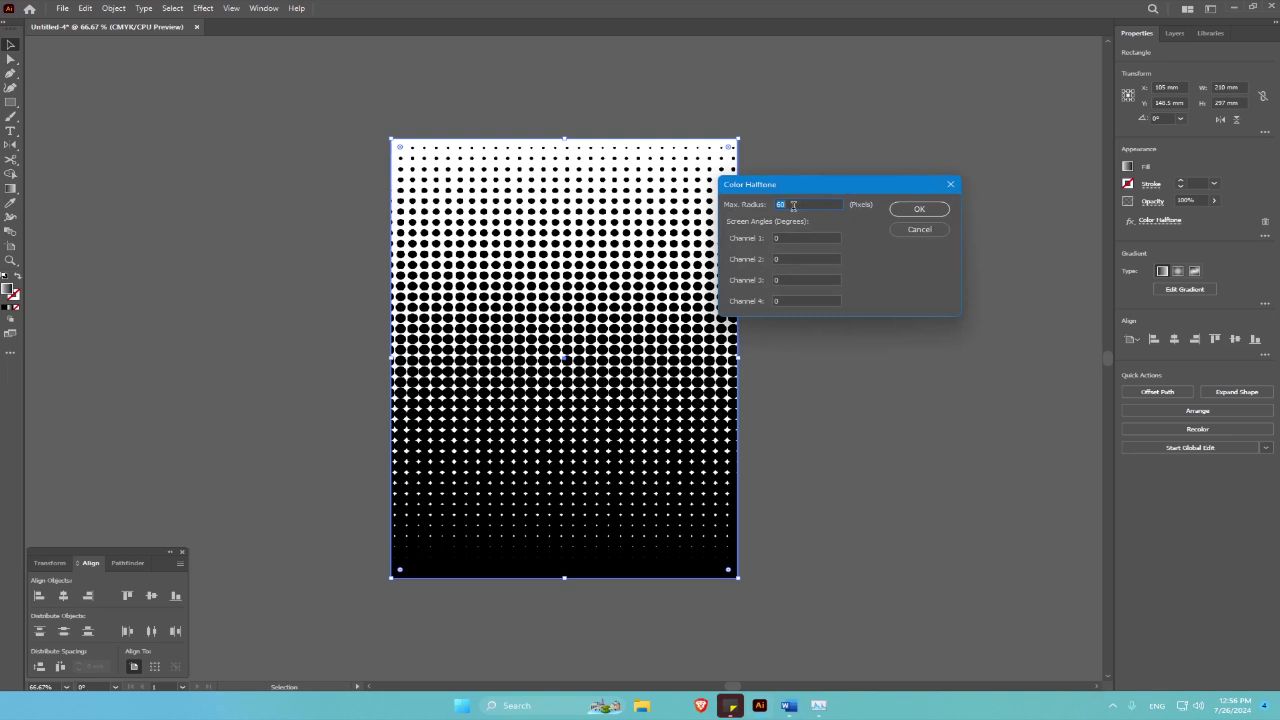
{"action": "left_click", "coordinate": [786, 237]}
{"action": "key", "text": "Tab"}
{"action": "type", "text": "3"}
{"action": "left_click", "coordinate": [903, 210]}
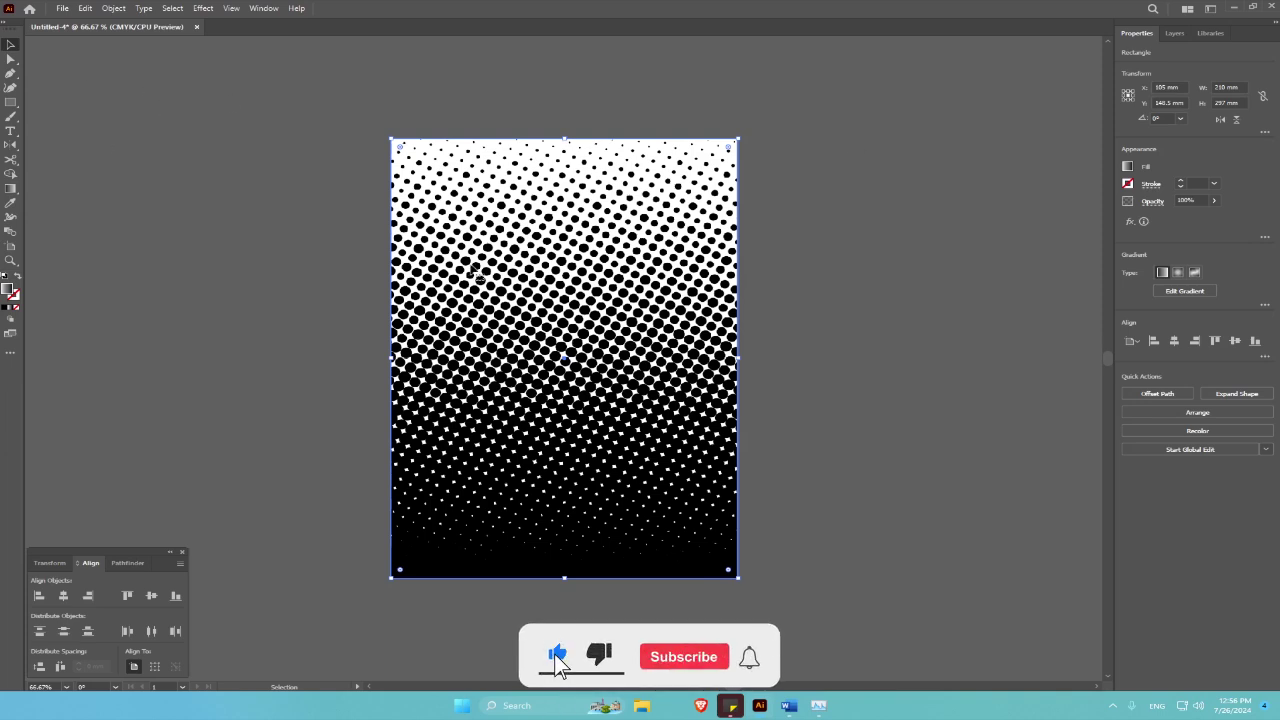
Change the gradient's bottom stop to the crimson swatch (C15 M100 Y90 K10)
{"action": "left_click", "coordinate": [11, 188]}
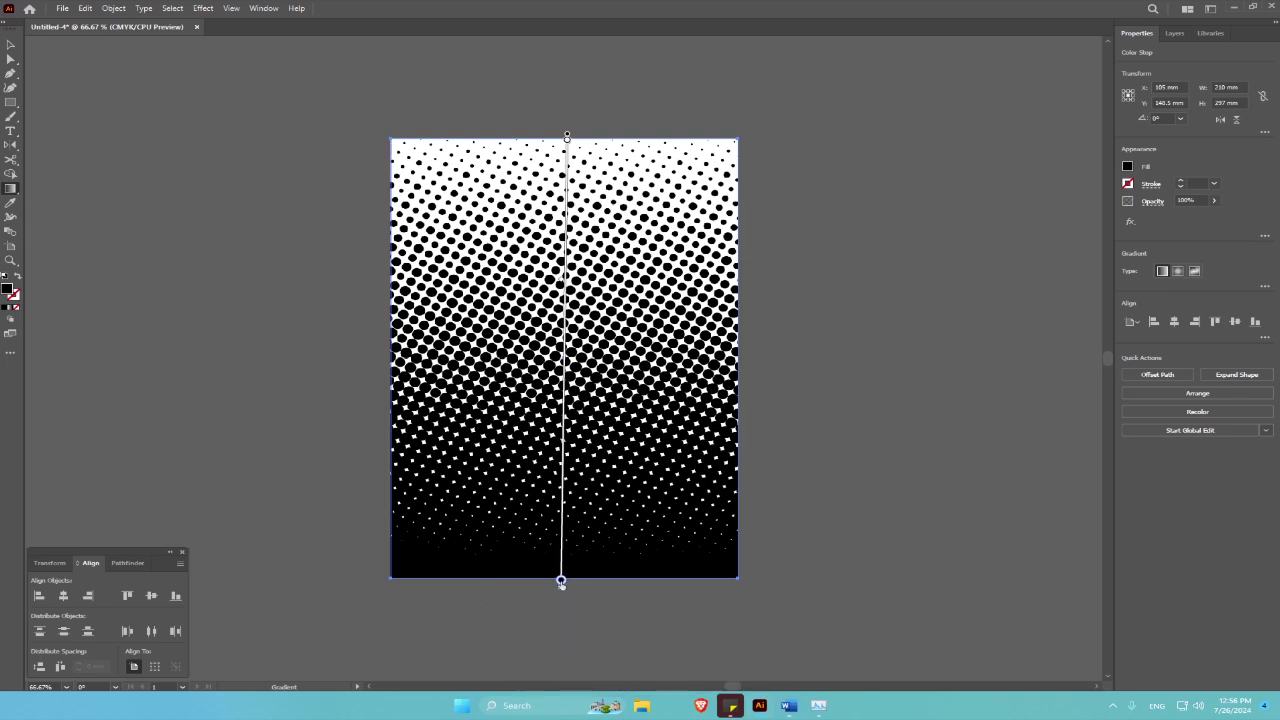
{"action": "double_click", "coordinate": [561, 581]}
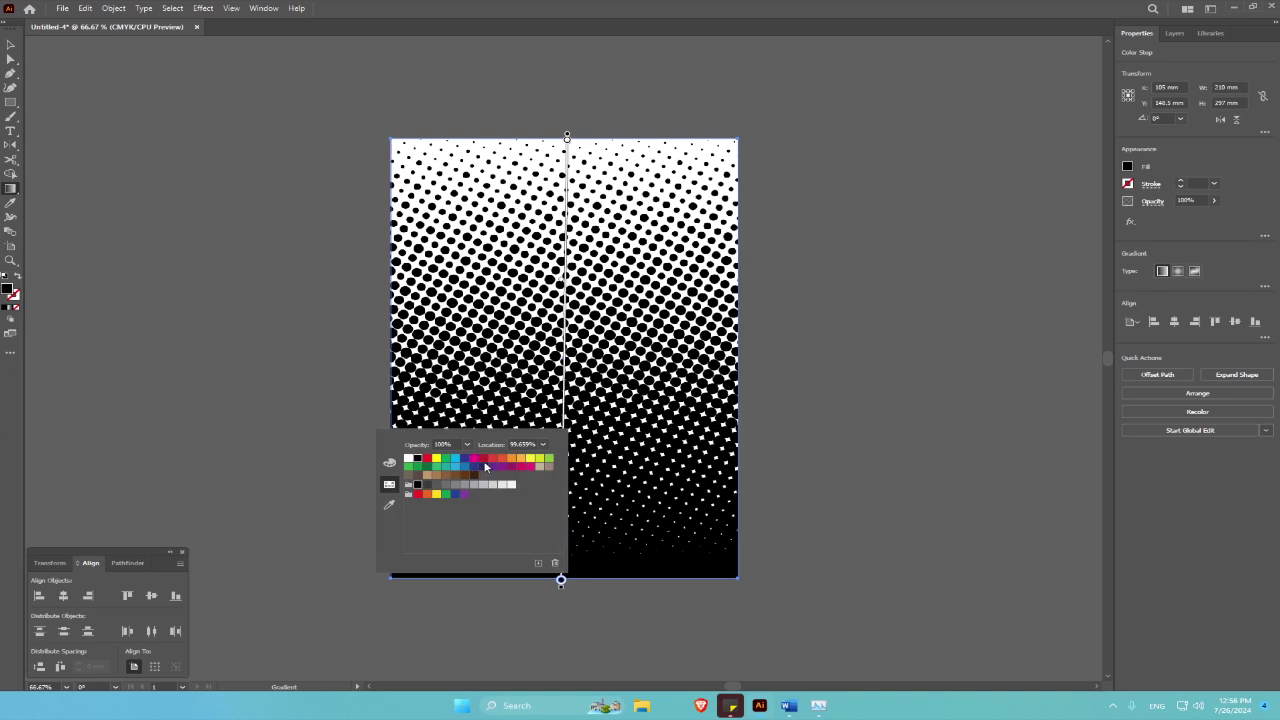
{"action": "left_click", "coordinate": [481, 461]}
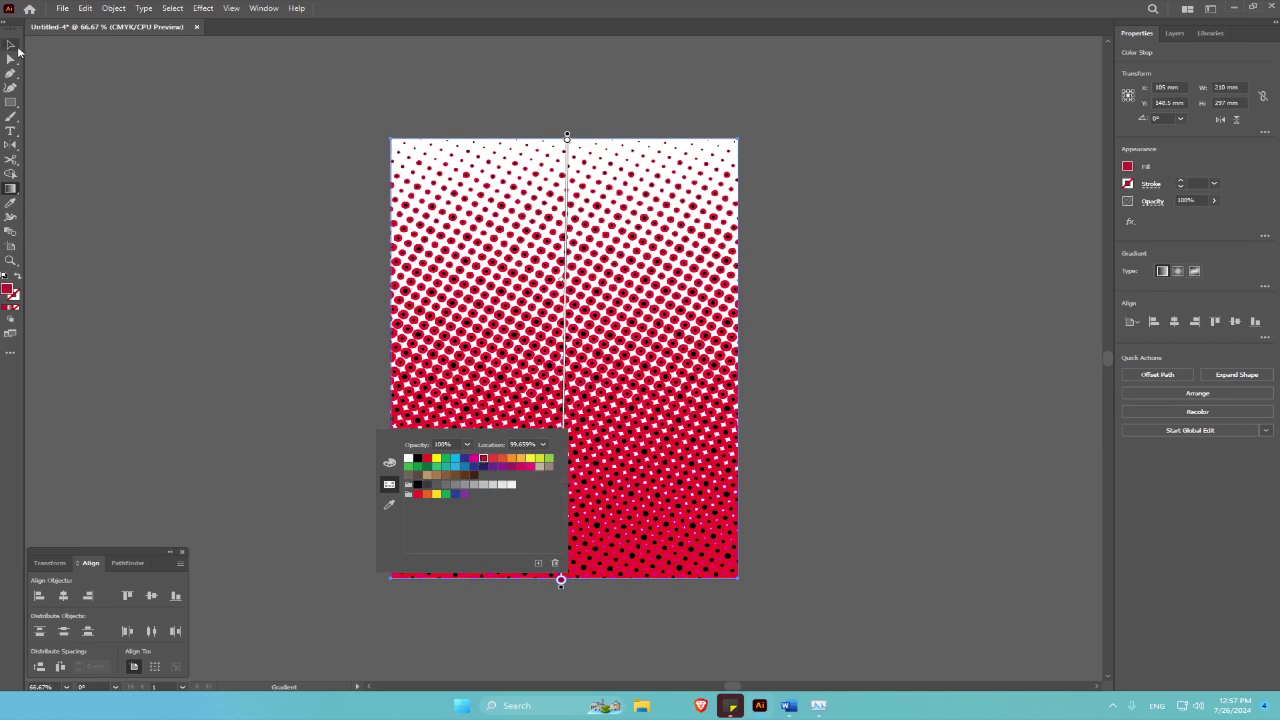
{"action": "key", "text": "Escape"}
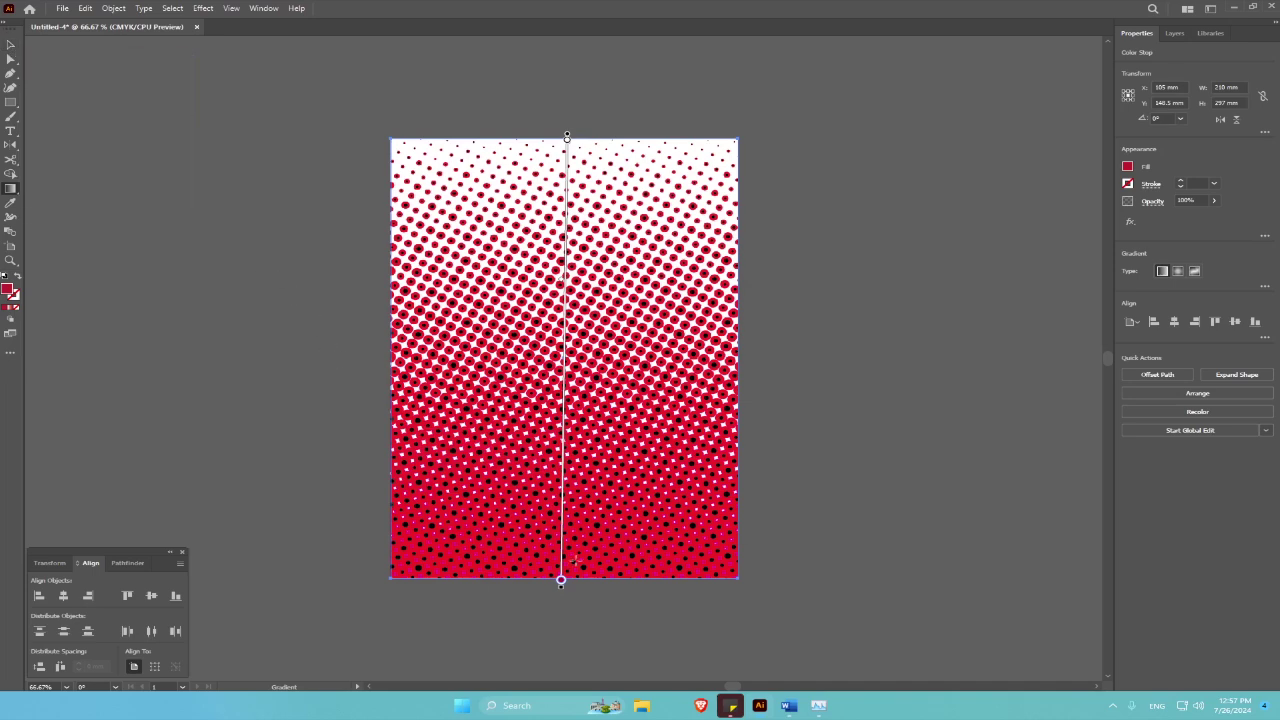
{"action": "key", "text": "v"}
{"action": "key", "text": "ctrl+minus"}
{"action": "key", "text": "ctrl+minus"}
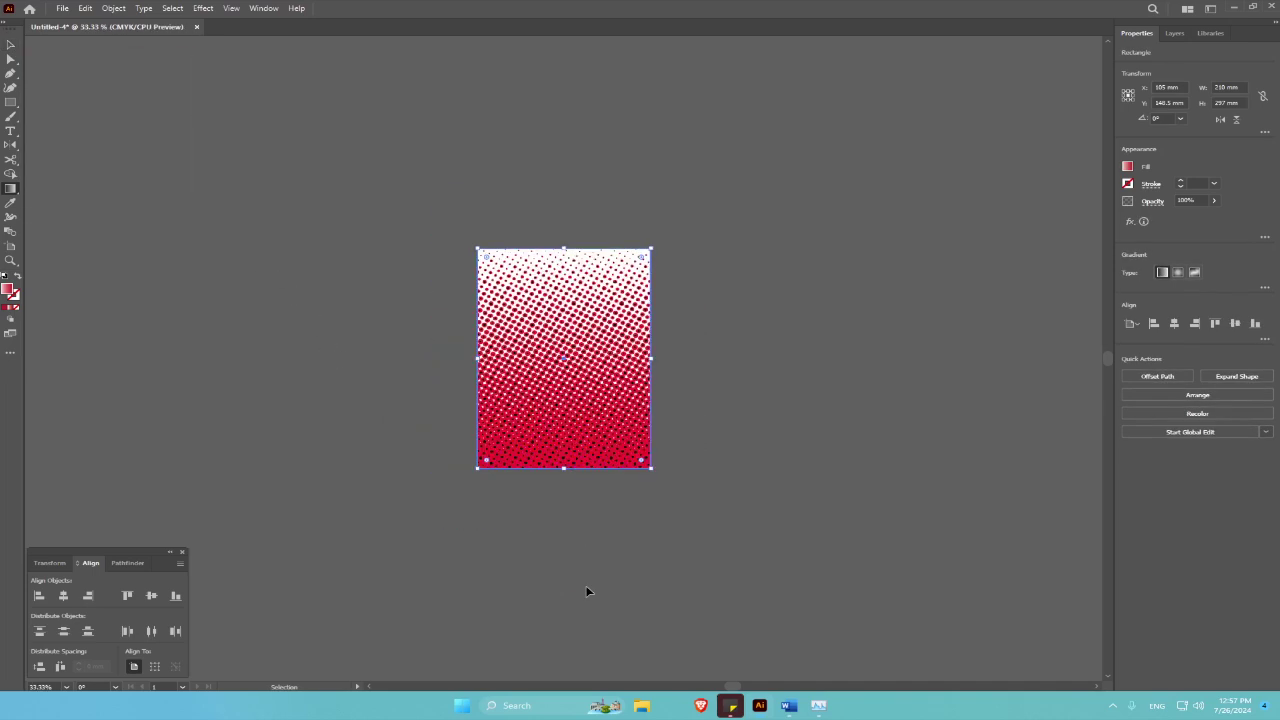
{"action": "key", "text": "ctrl+plus"}
{"action": "key", "text": "g"}
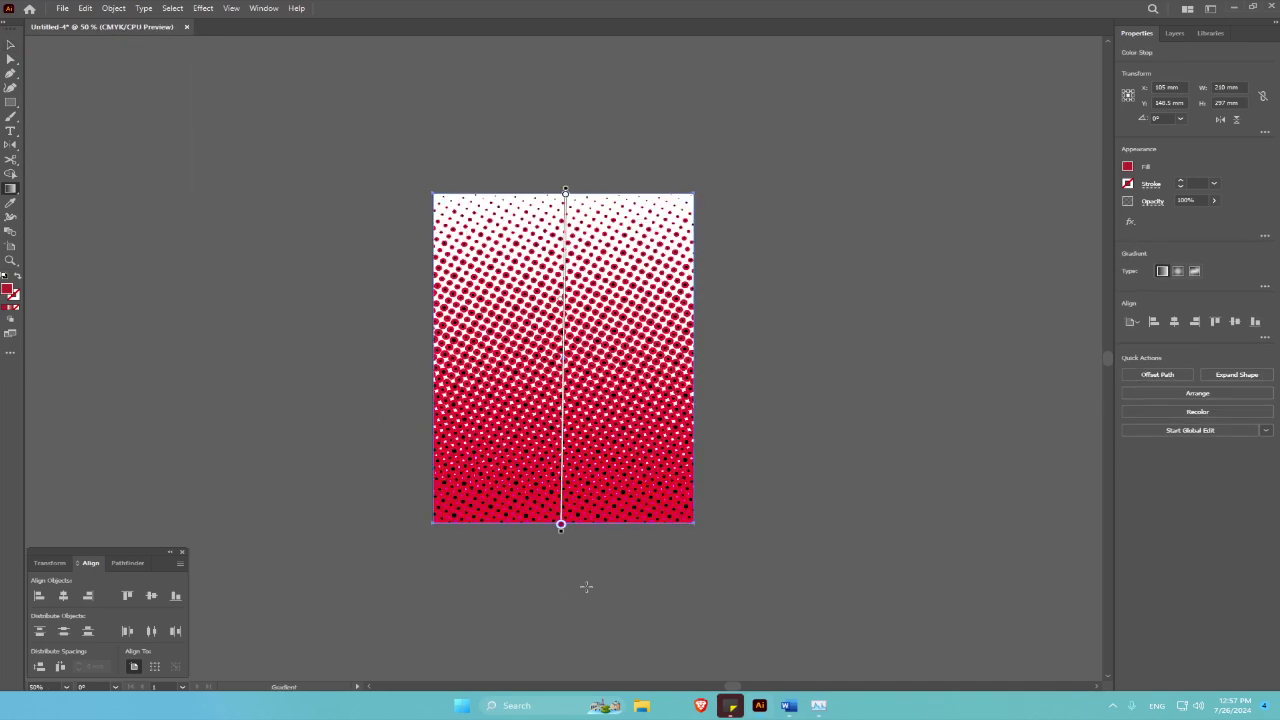
{"action": "key", "text": "v"}
{"action": "key", "text": "ctrl+minus"}
{"action": "key", "text": "ctrl+plus"}
{"action": "key", "text": "g"}
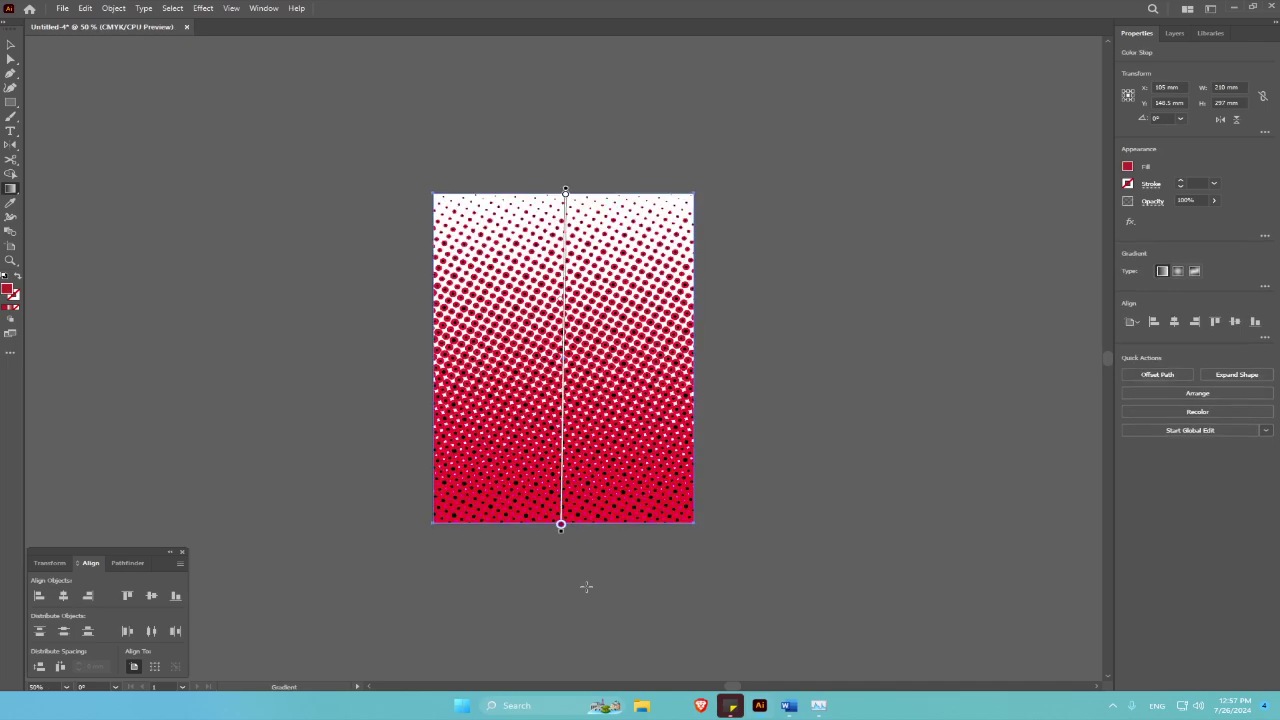